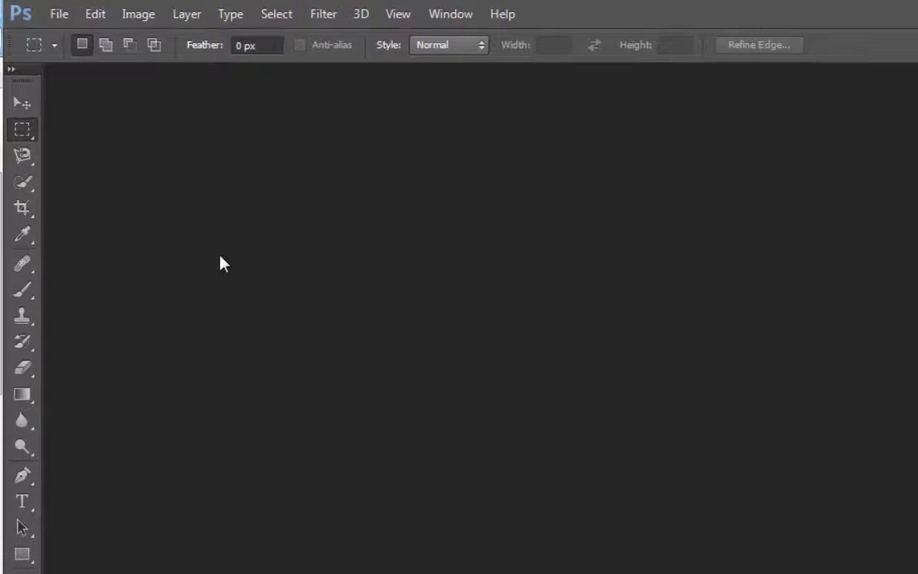
Step: Start the Load Files into Stack script and browse for the source pictures
left_click(55, 14)
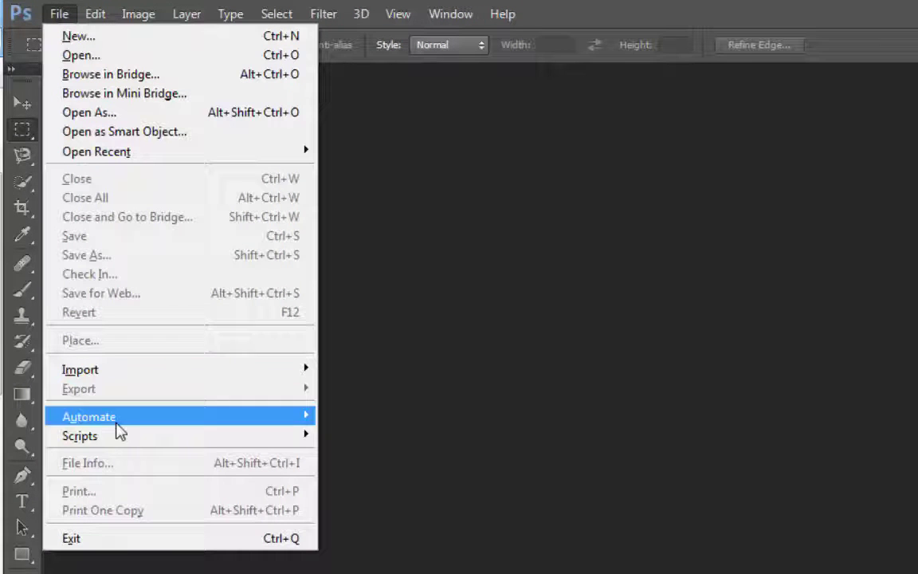
mouse_move(116, 438)
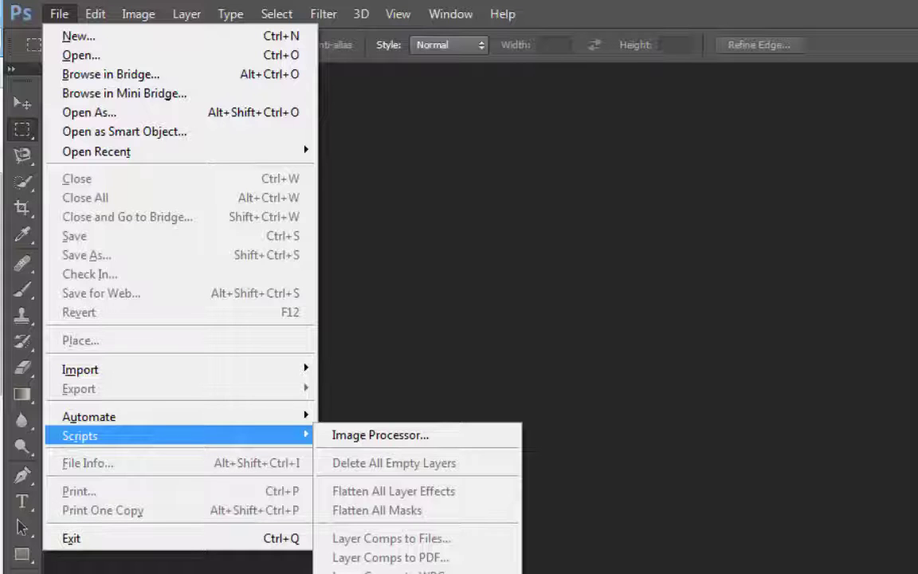
left_click(390, 573)
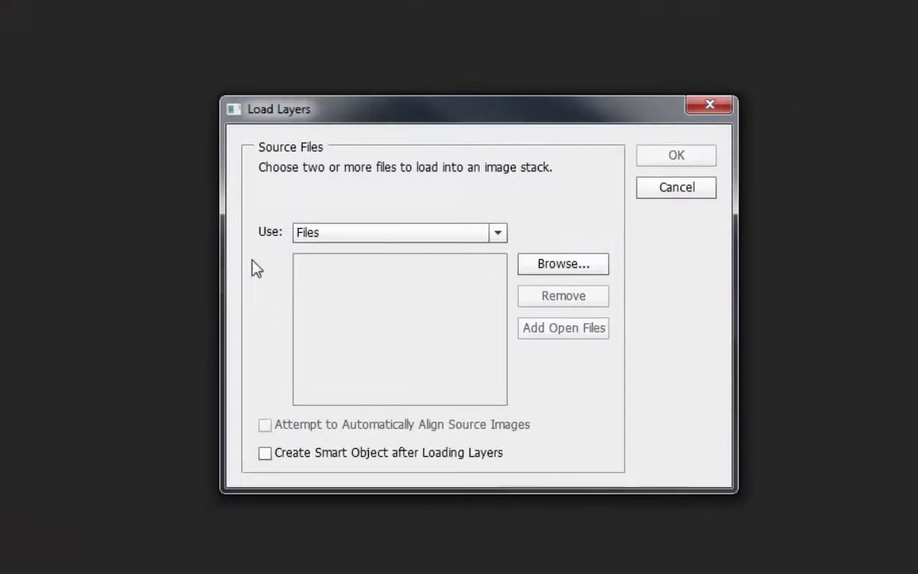
left_click(568, 266)
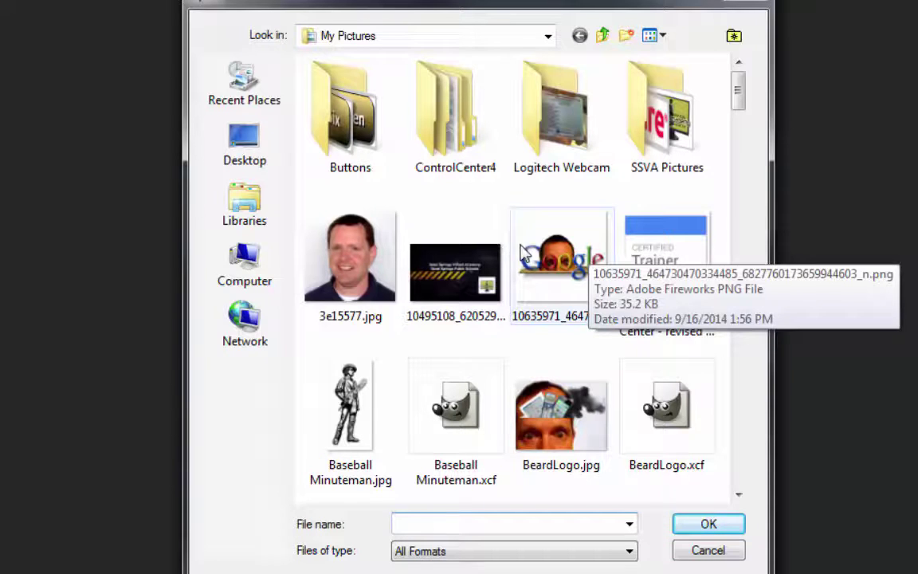
Step: Select 3e15577.jpg, the Google logo, EYE.jpg and Techy Coach 180x180.png, and load them as layers
left_click(364, 263)
left_click(562, 259, "ctrl")
scroll(703, 351, "down", 5)
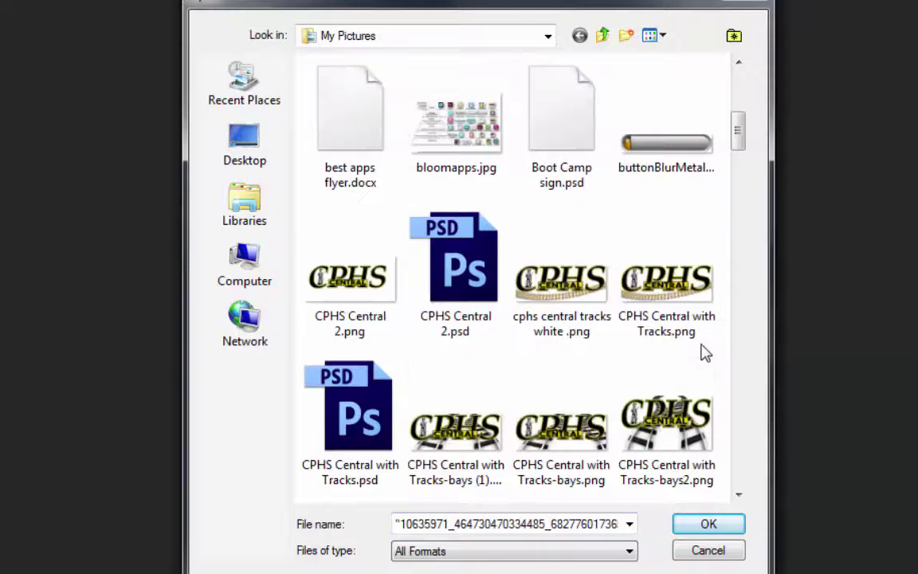
scroll(703, 351, "down", 8)
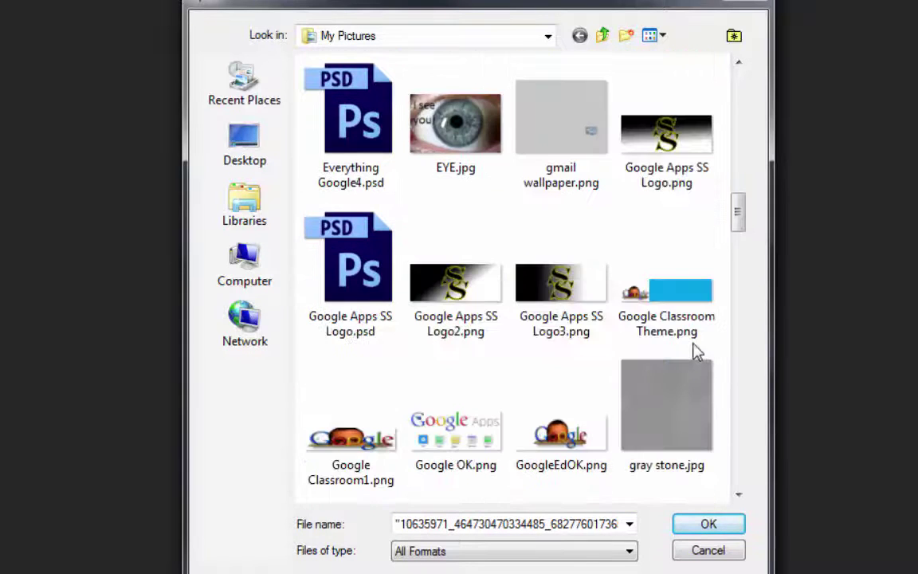
left_click(455, 124, "ctrl")
scroll(594, 327, "down", 5)
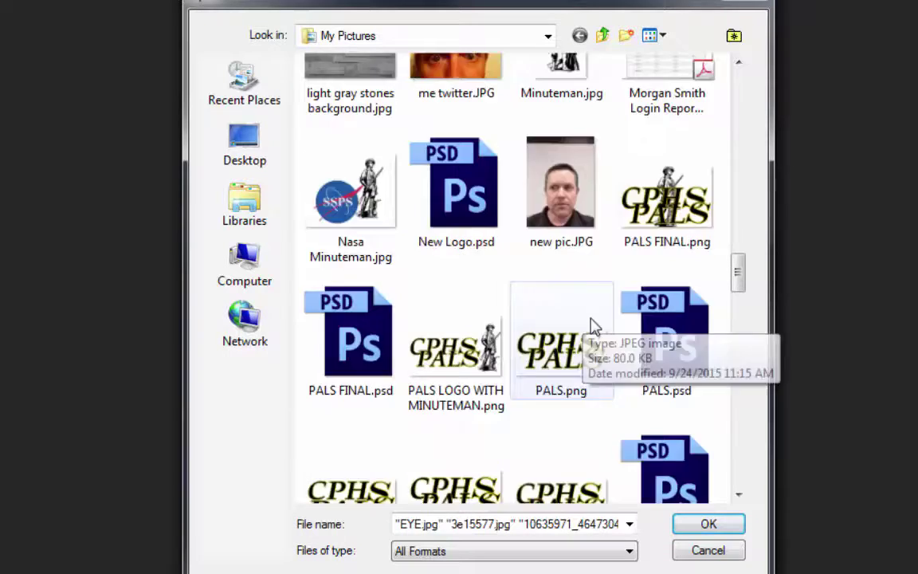
scroll(593, 327, "down", 10)
left_click(666, 191, "ctrl")
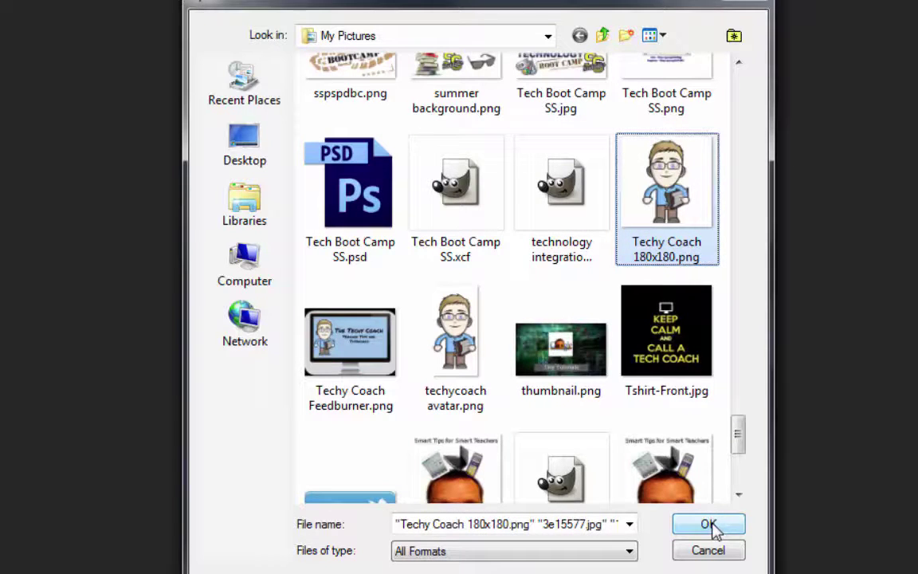
left_click(709, 526)
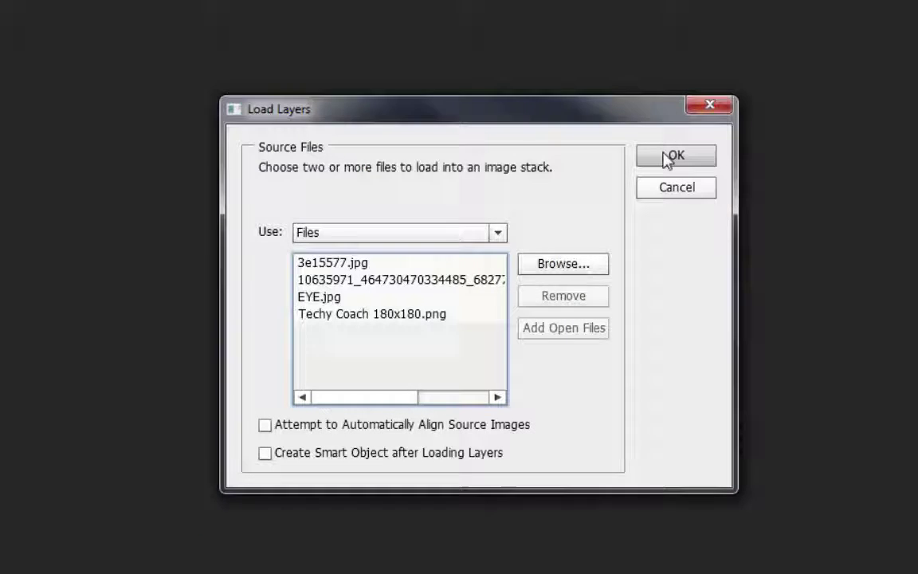
left_click(668, 158)
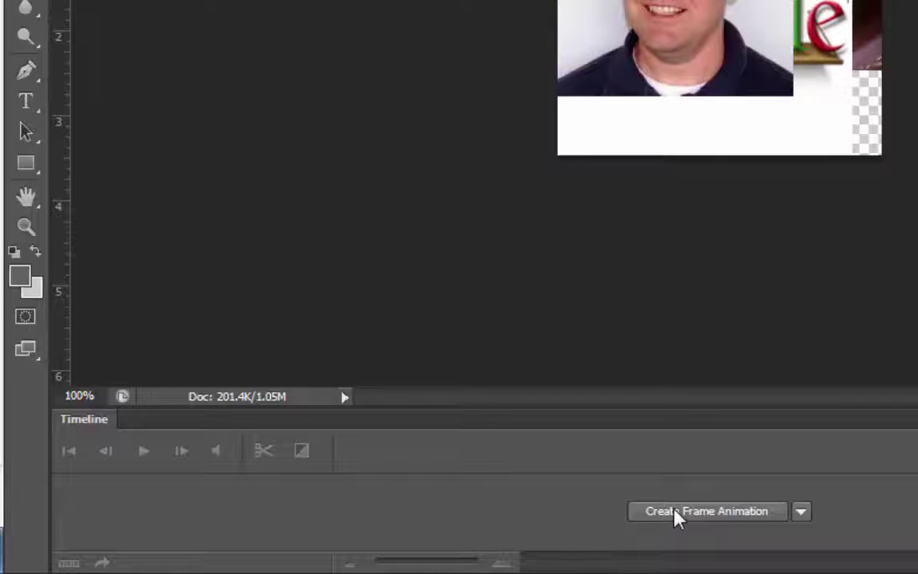
Step: Create a frame animation in the Timeline, then make frames from the four layers
left_click(712, 518)
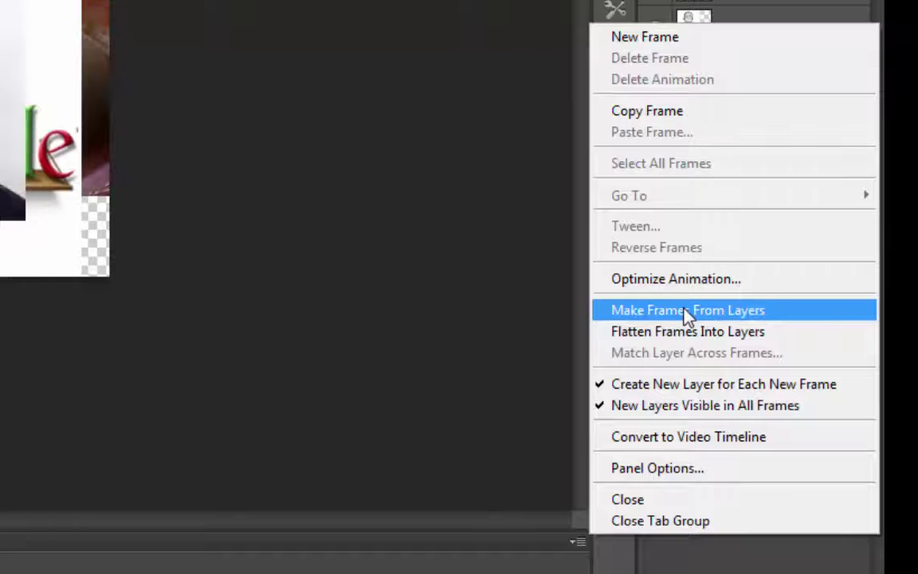
left_click(662, 315)
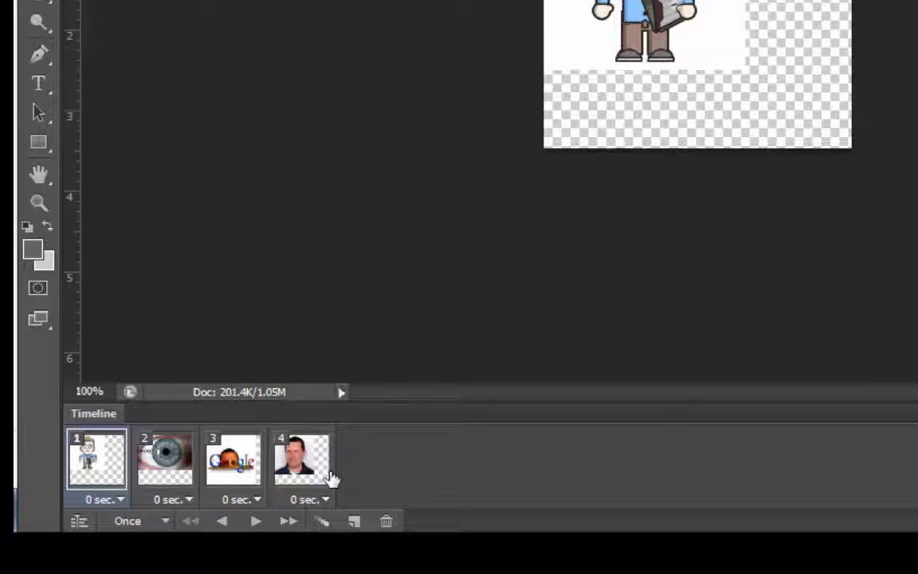
Step: Set the delay of frames 1, 2, 3 and 4 to 1.0 second each
left_click(121, 500)
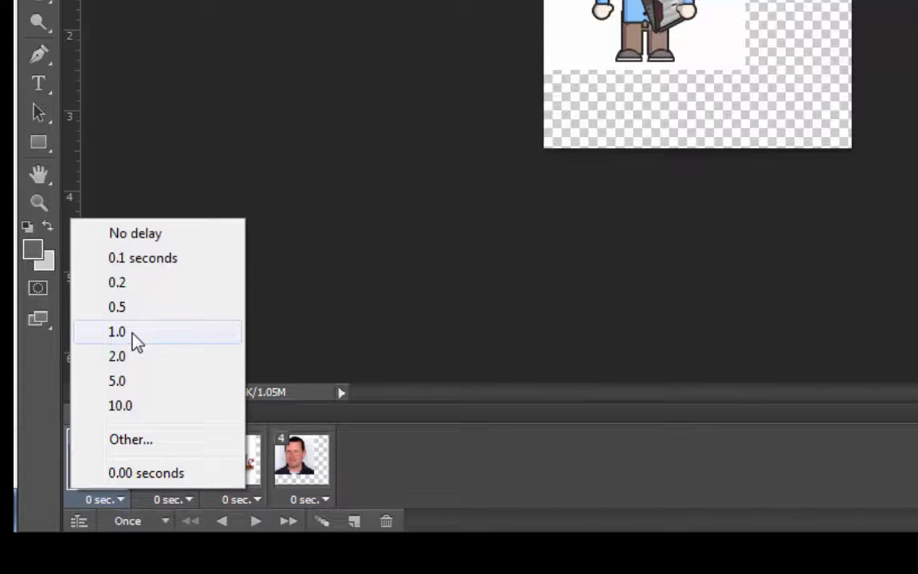
left_click(128, 332)
left_click(188, 500)
left_click(205, 331)
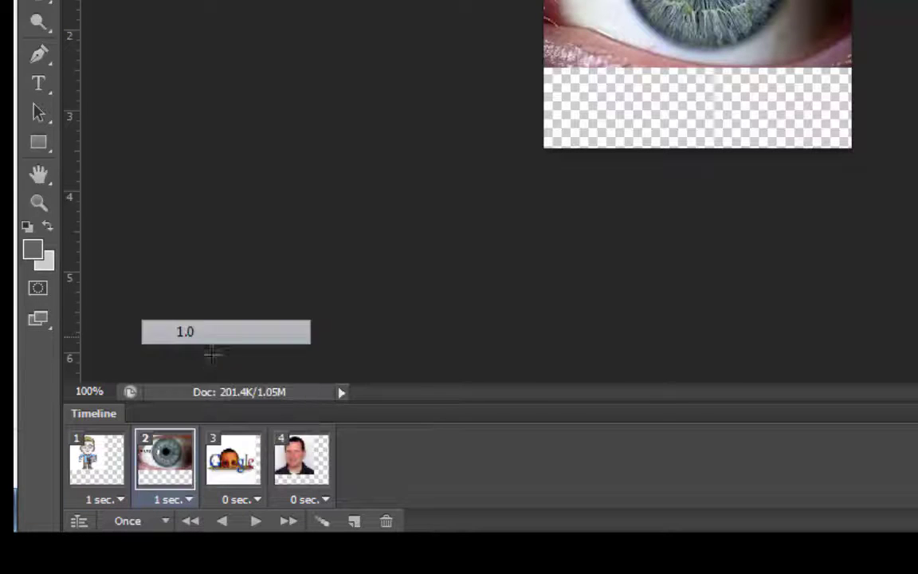
left_click(257, 500)
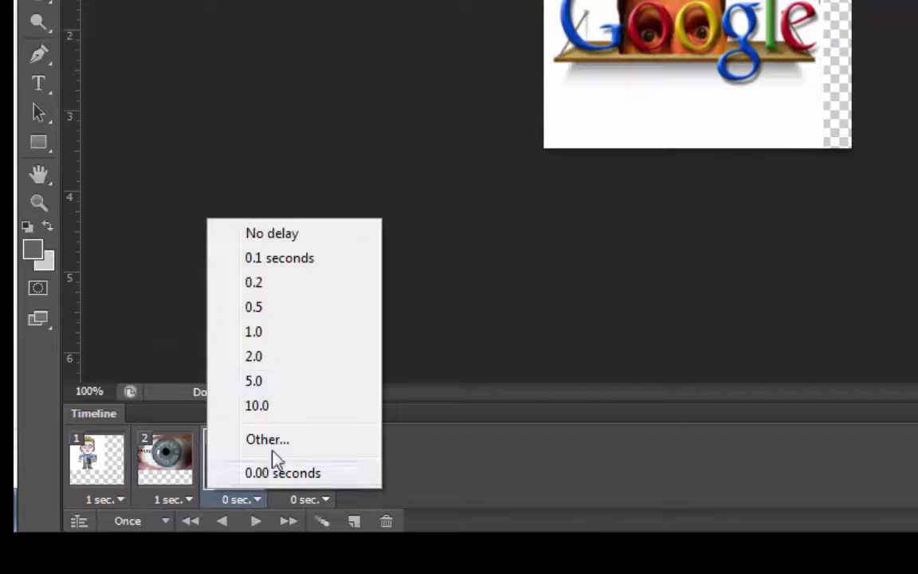
left_click(298, 333)
left_click(325, 499)
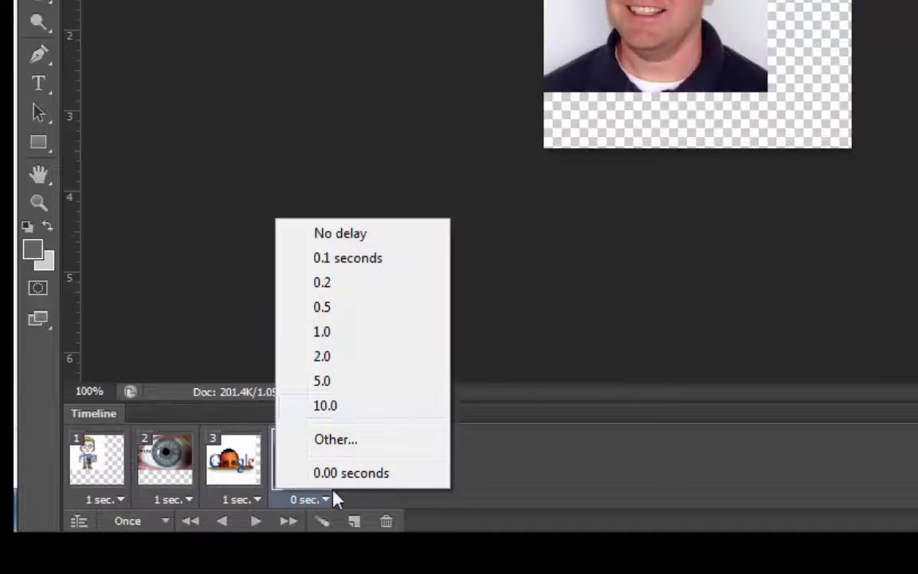
left_click(351, 335)
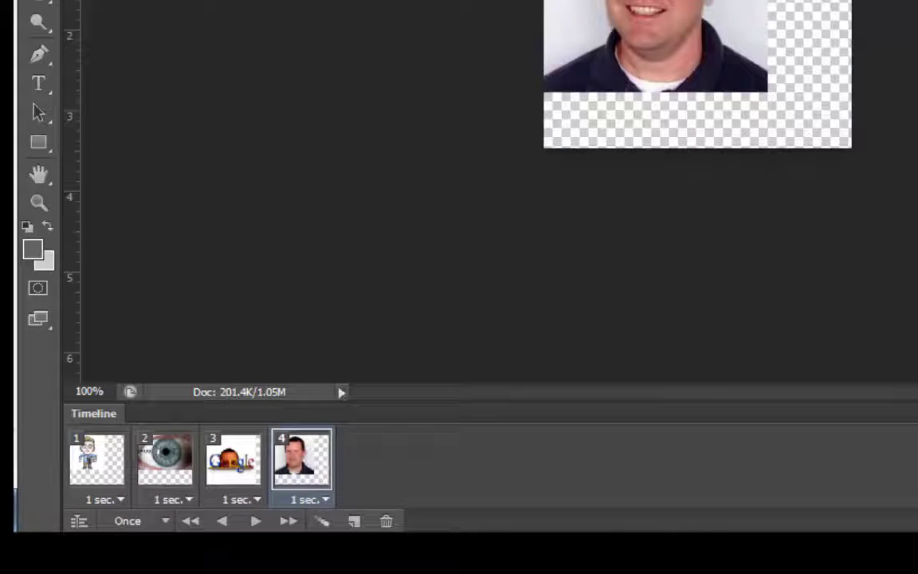
Step: Change looping from Once to Forever, then play and stop a preview of the animation
left_click(165, 523)
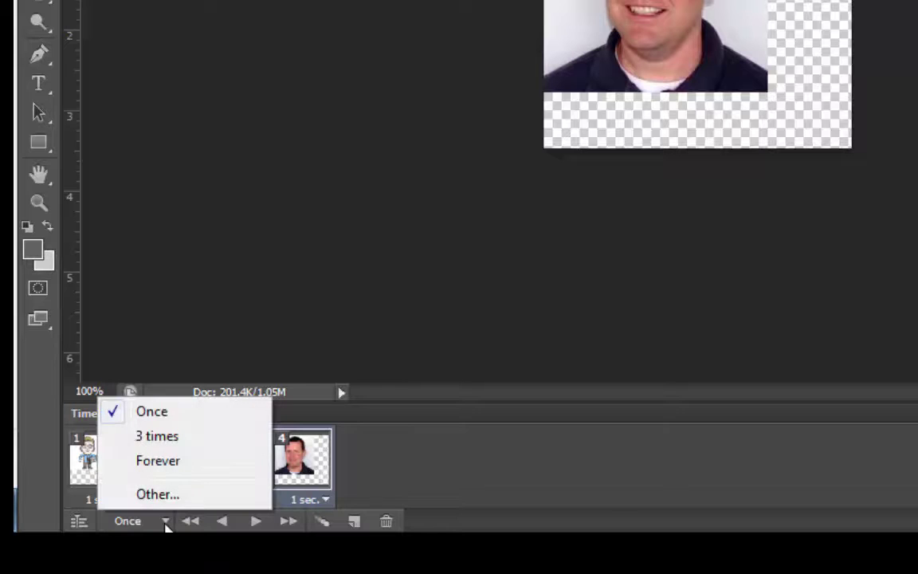
left_click(157, 462)
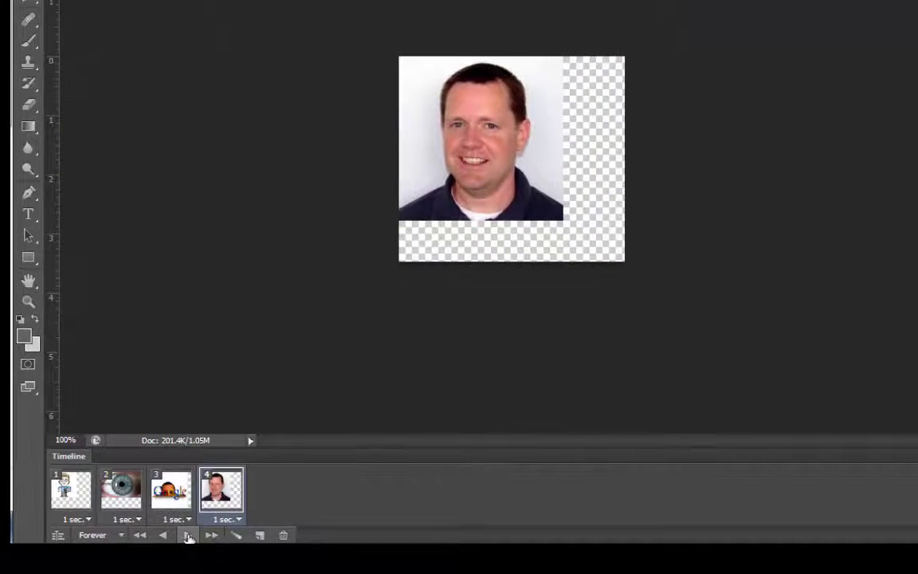
left_click(189, 535)
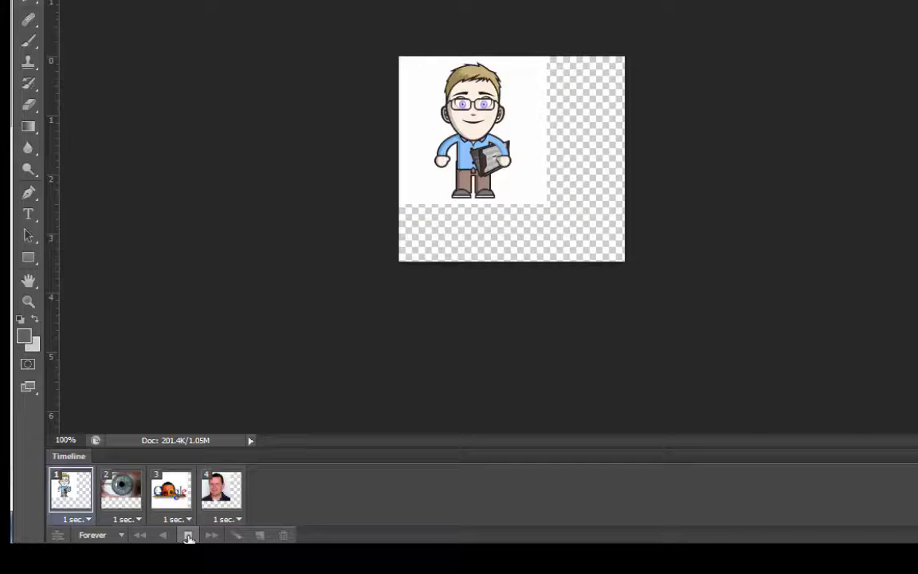
left_click(188, 538)
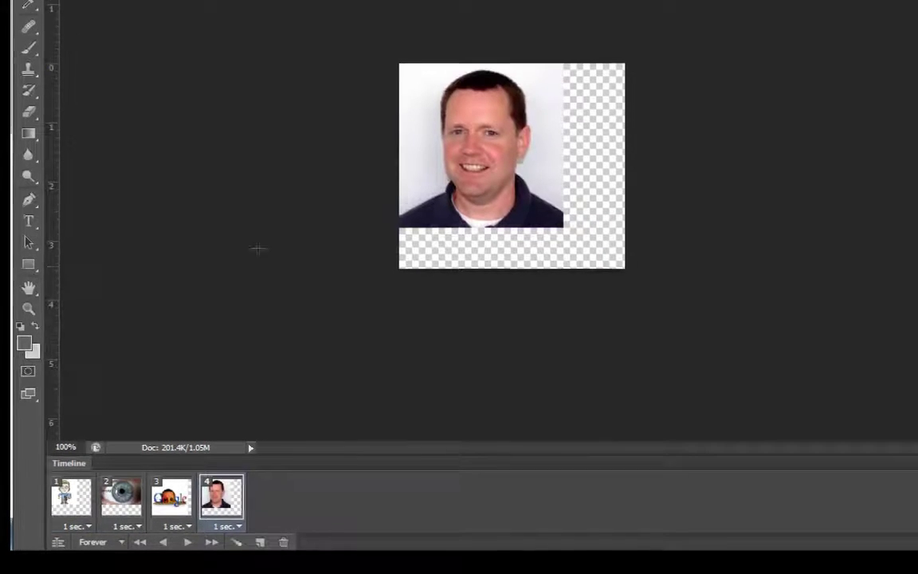
left_click(67, 28)
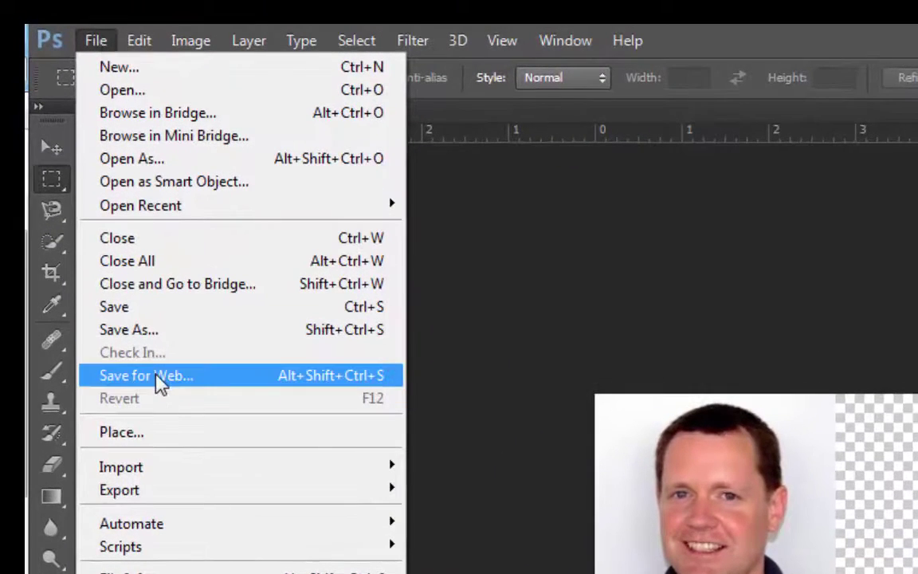
Step: Export through Save for Web to the Desktop as 'My Animated GIF.gif'
left_click(157, 378)
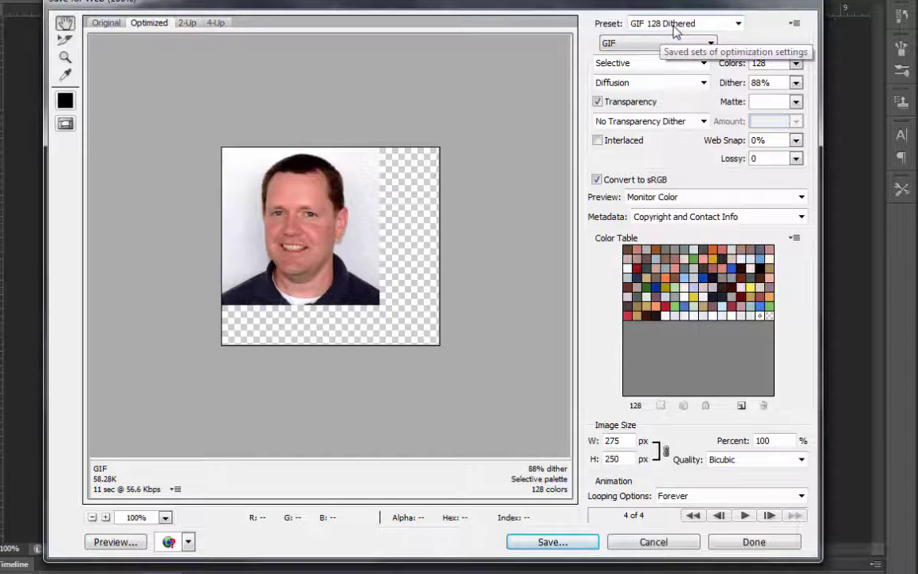
left_click(552, 542)
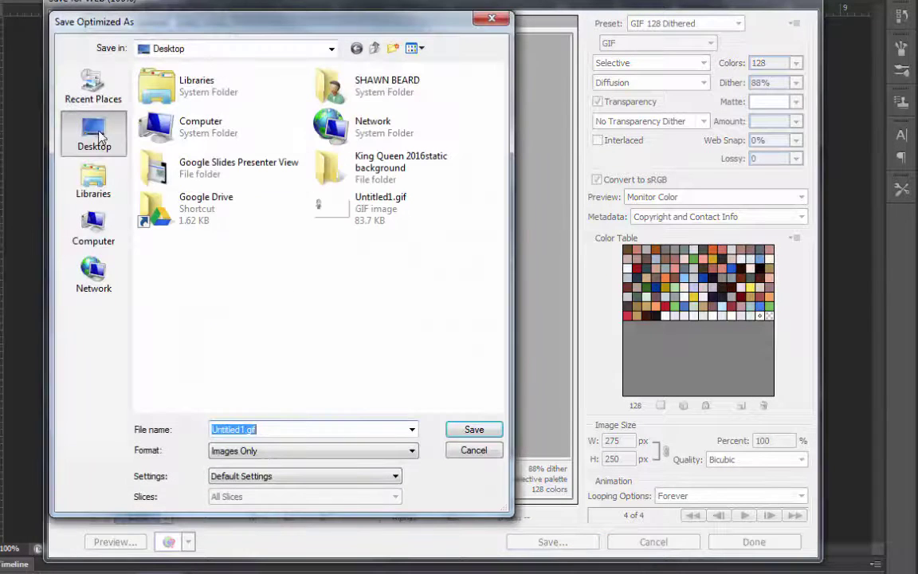
left_click(94, 134)
left_click_drag(251, 429, 135, 431)
type("M")
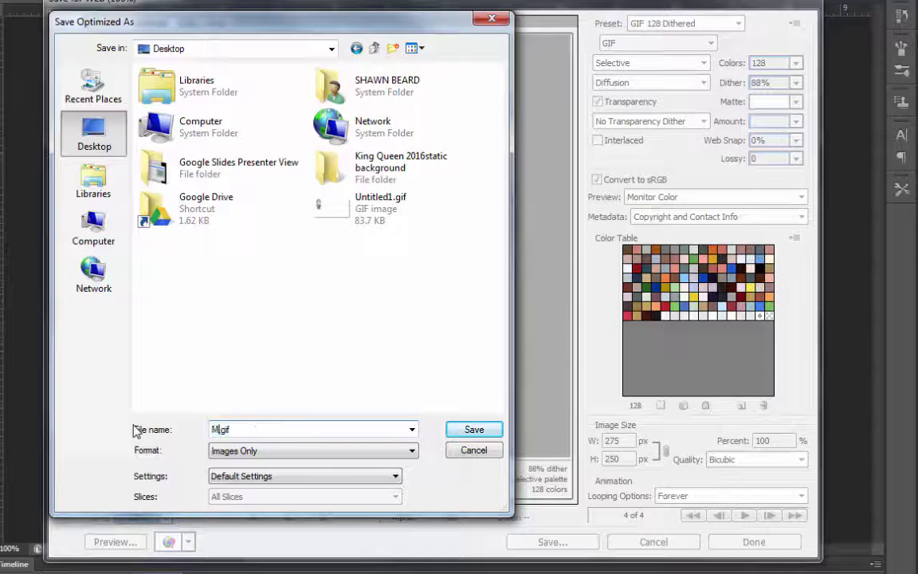
type("y Animatee")
key("BackSpace")
type("d GIF")
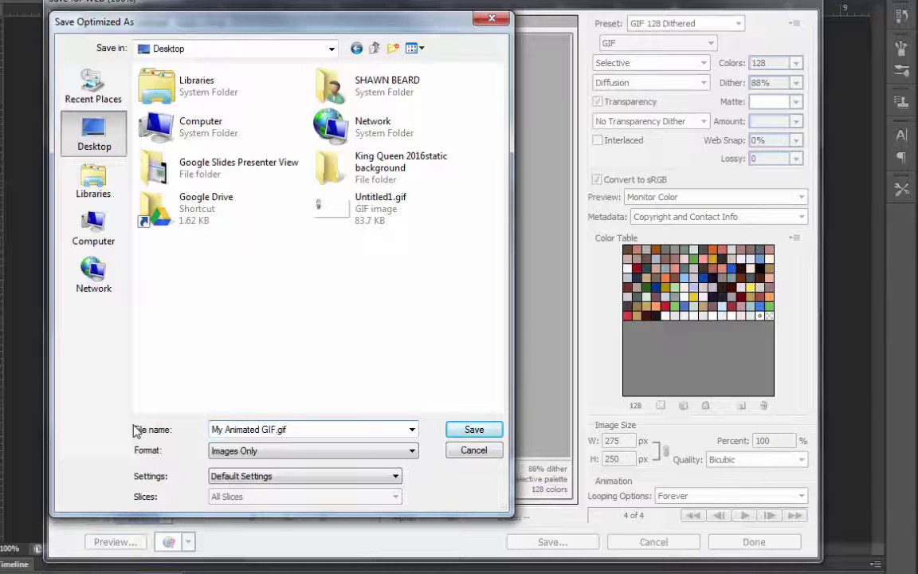
left_click(465, 433)
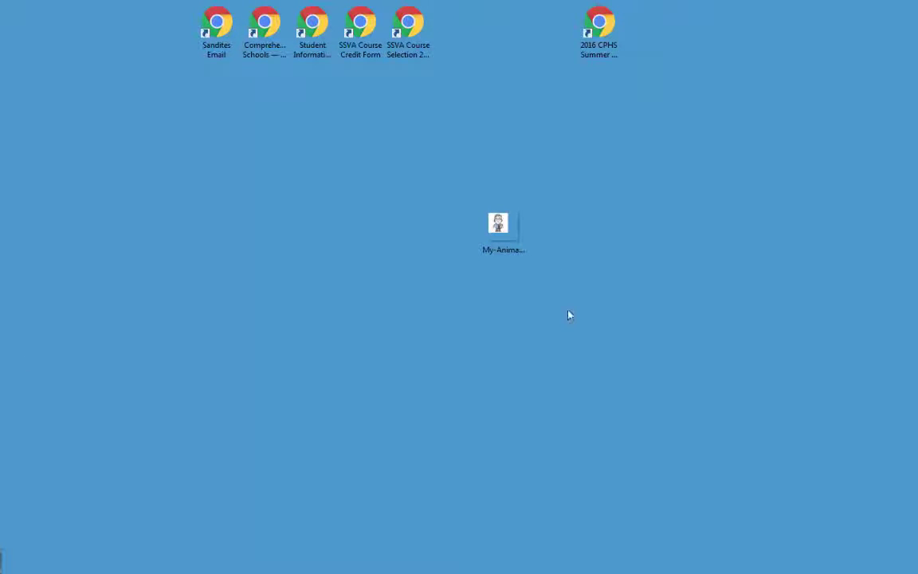
Step: Select, then deselect, the My-Animated-GIF.gif icon on the desktop
left_click(495, 228)
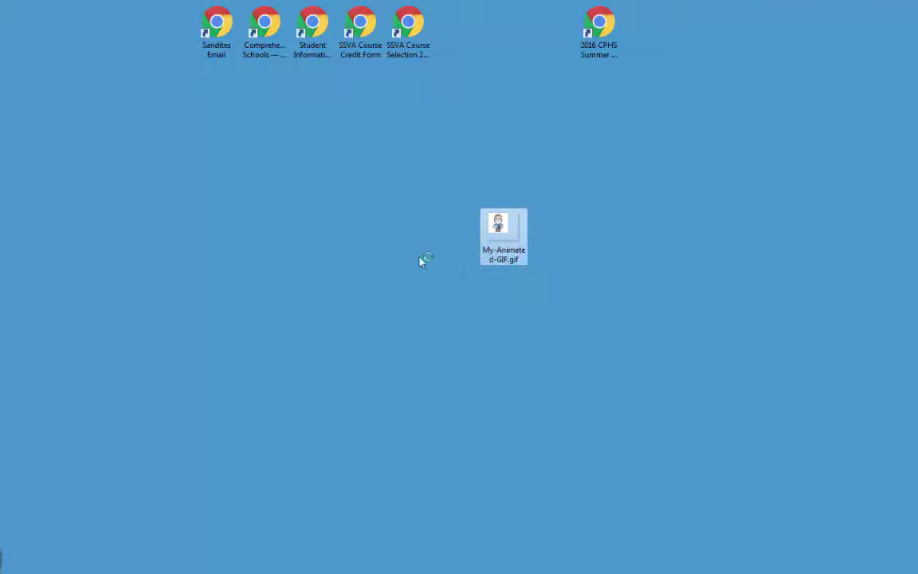
left_click(197, 252)
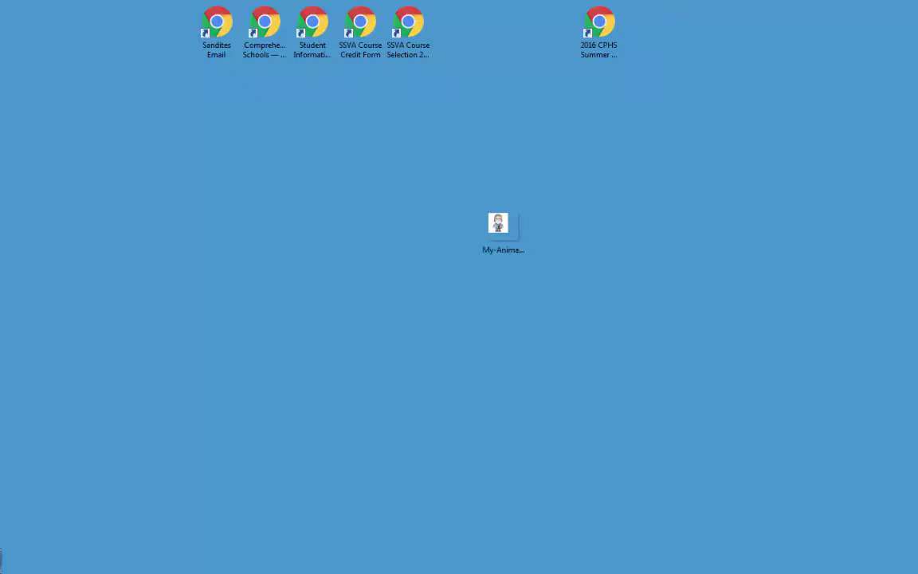